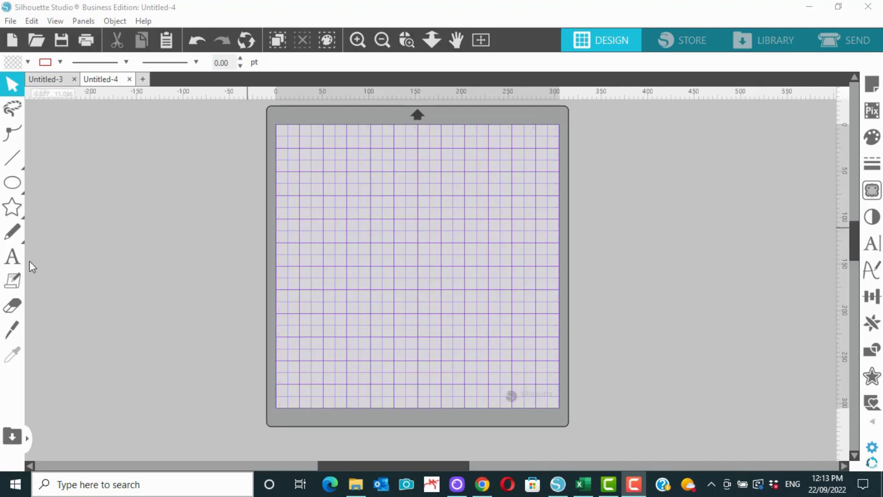
# - Add the text "Goodbye" on the upper half of the cutting mat
pyautogui.click(17, 265)
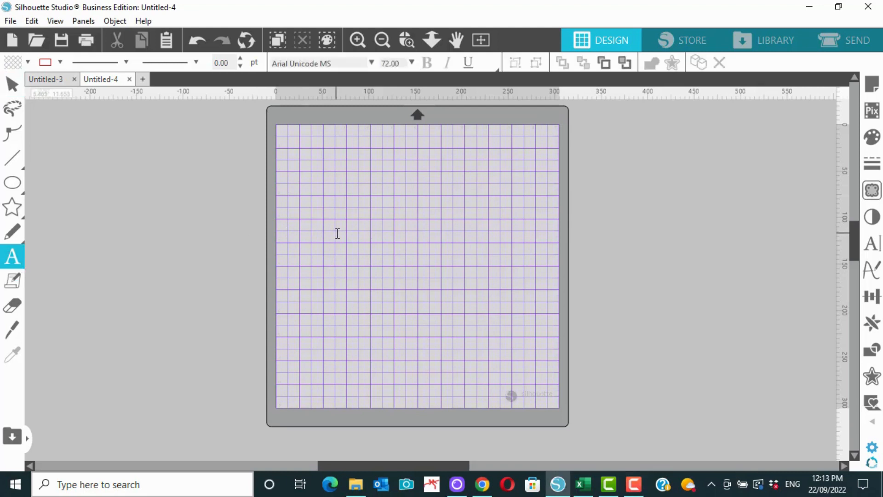
pyautogui.click(314, 230)
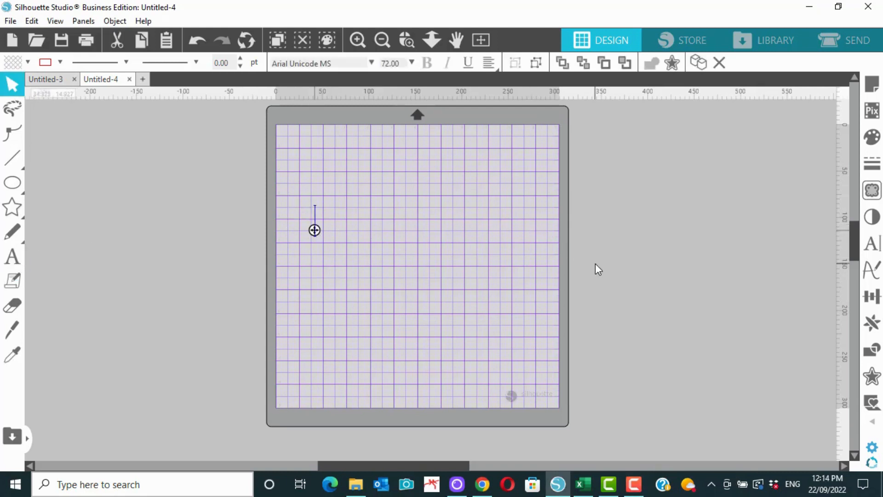
pyautogui.write('Goodbye')
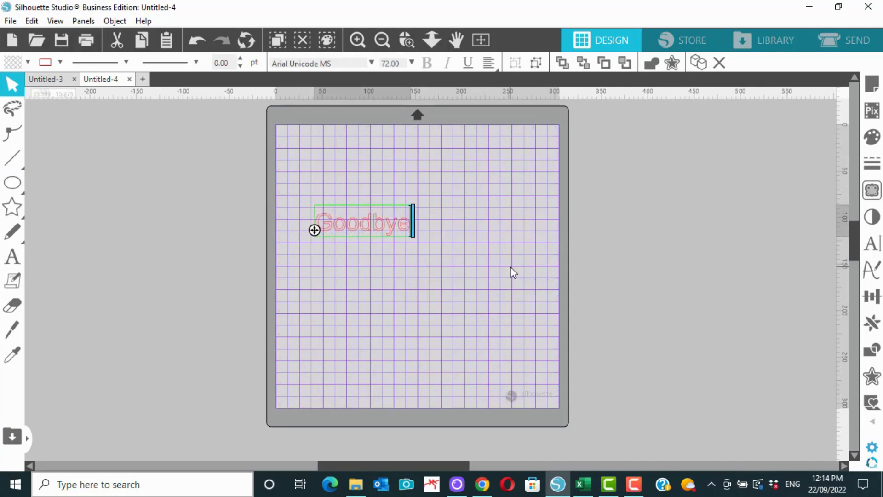
pyautogui.click(493, 258)
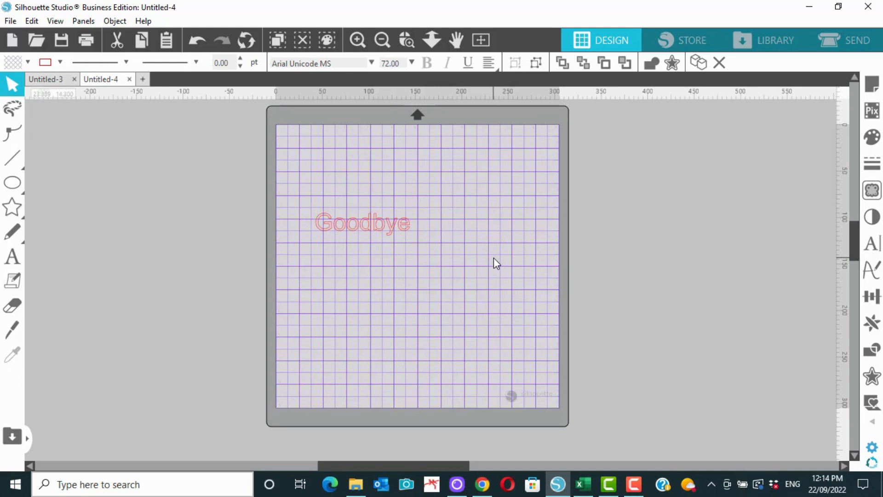
# - Enlarge the "Goodbye" text to about 29.4 cm wide and position it across the mat
pyautogui.click(395, 227)
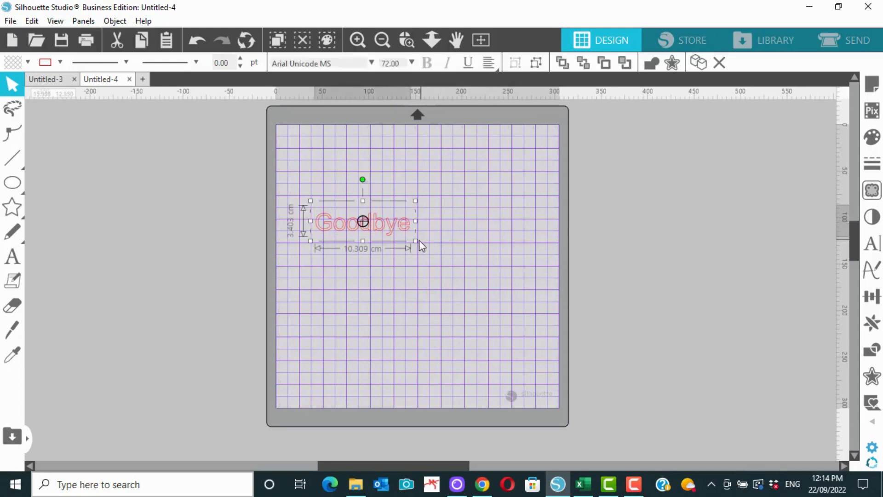
pyautogui.moveTo(417, 241); pyautogui.dragTo(524, 330)
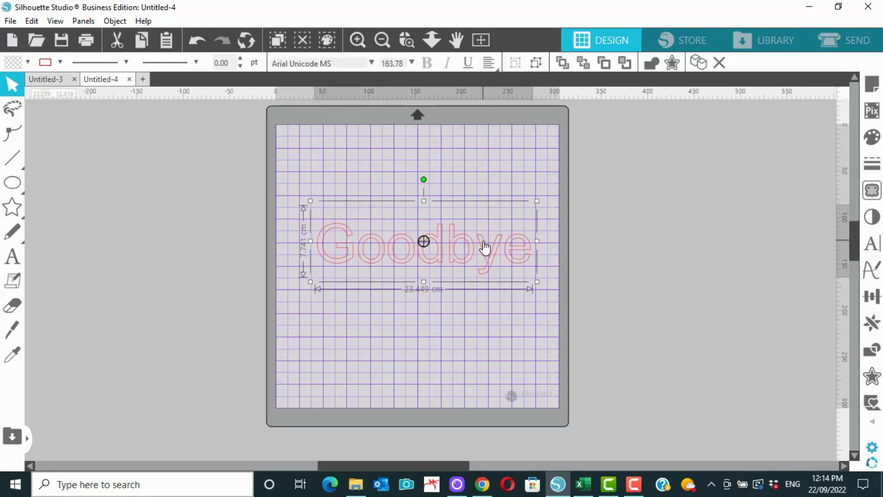
pyautogui.moveTo(486, 256); pyautogui.dragTo(470, 222)
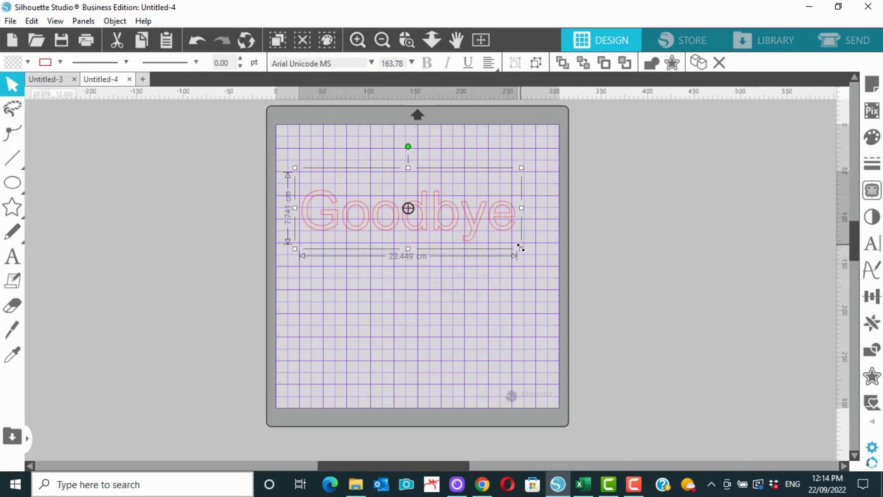
pyautogui.moveTo(529, 253); pyautogui.dragTo(552, 269)
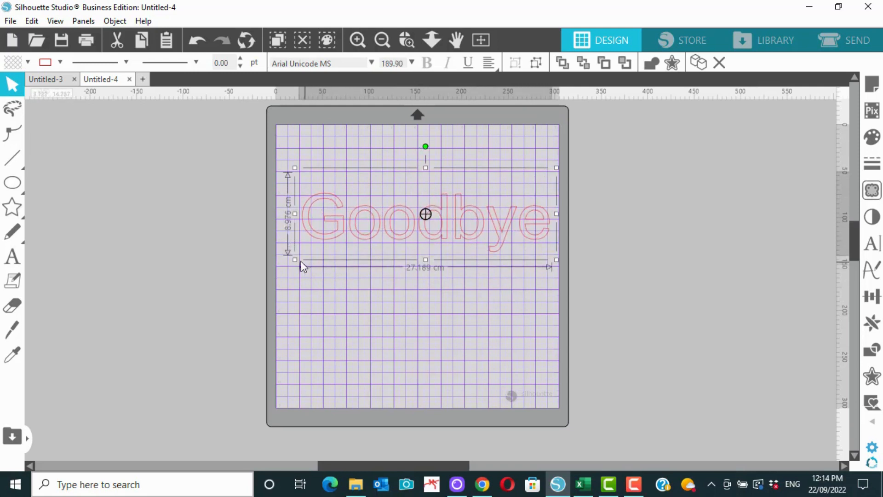
pyautogui.moveTo(301, 266); pyautogui.dragTo(278, 273)
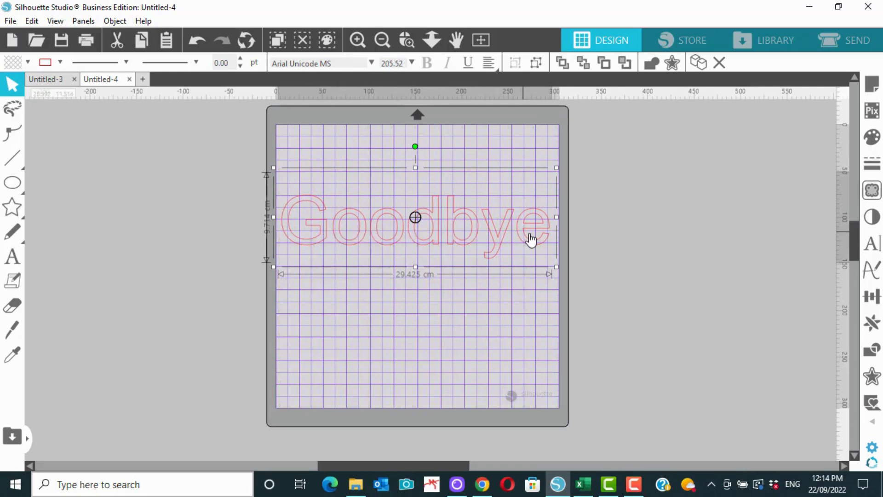
# - Change the font of the "Goodbye" text to Amarillo
pyautogui.click(881, 252)
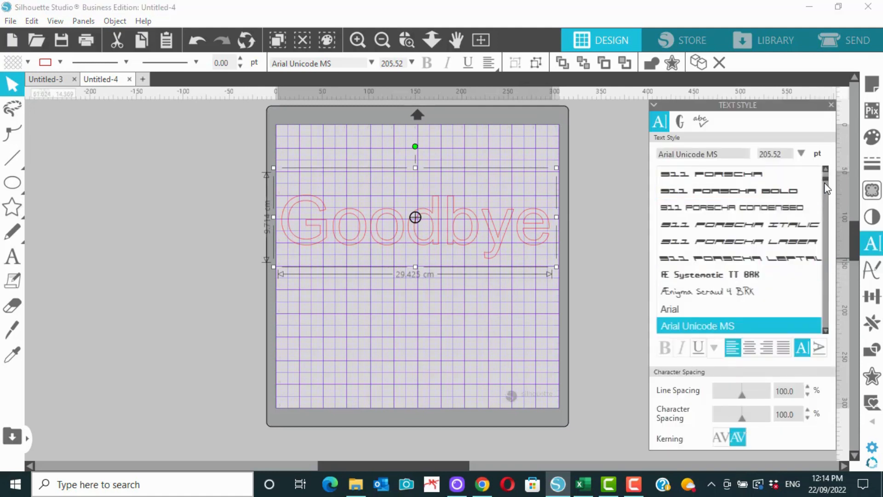
pyautogui.scroll(5, 826, 184)
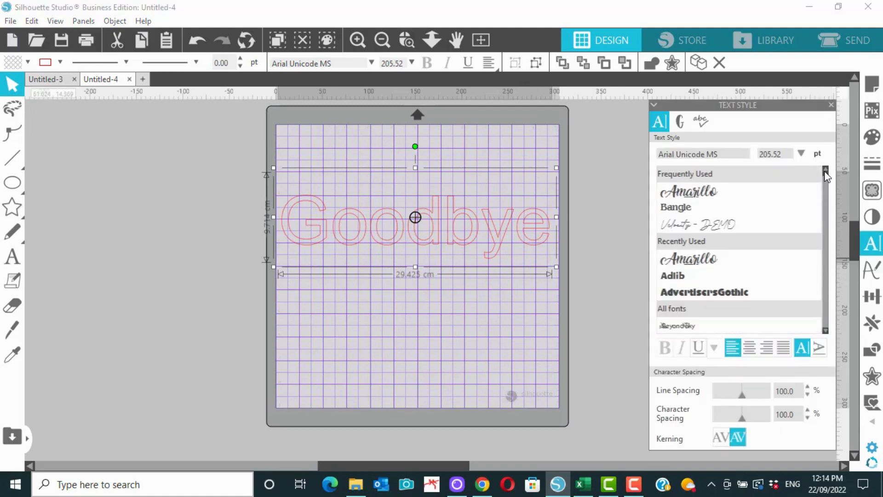
pyautogui.click(714, 189)
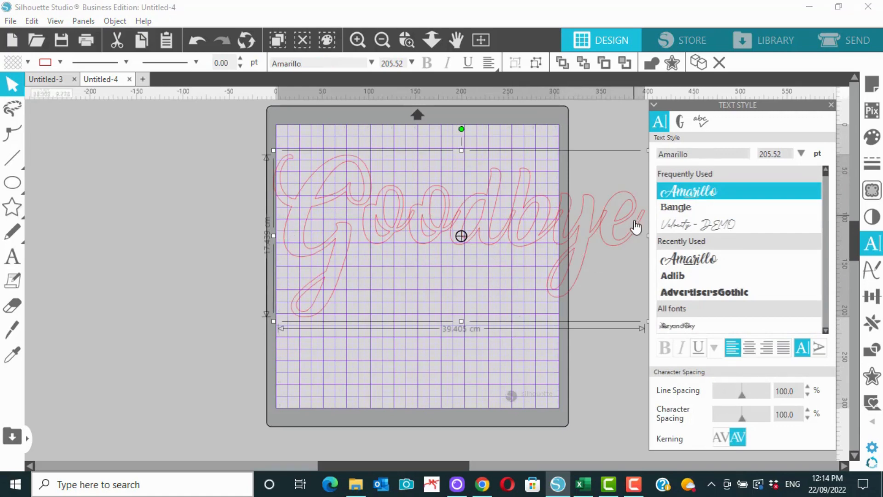
# - Shrink the script text to about 30.2 cm wide and move it to the vertical middle of the mat
pyautogui.moveTo(617, 234); pyautogui.dragTo(570, 231)
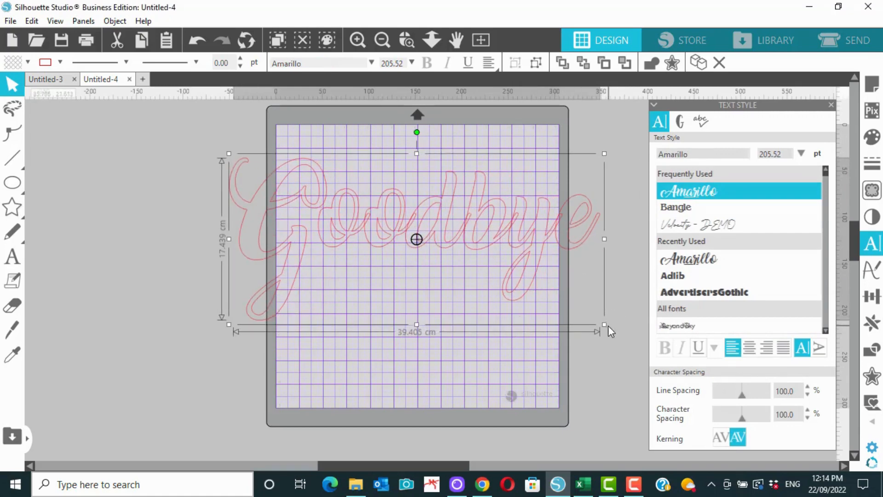
pyautogui.click(601, 321)
pyautogui.click(573, 251)
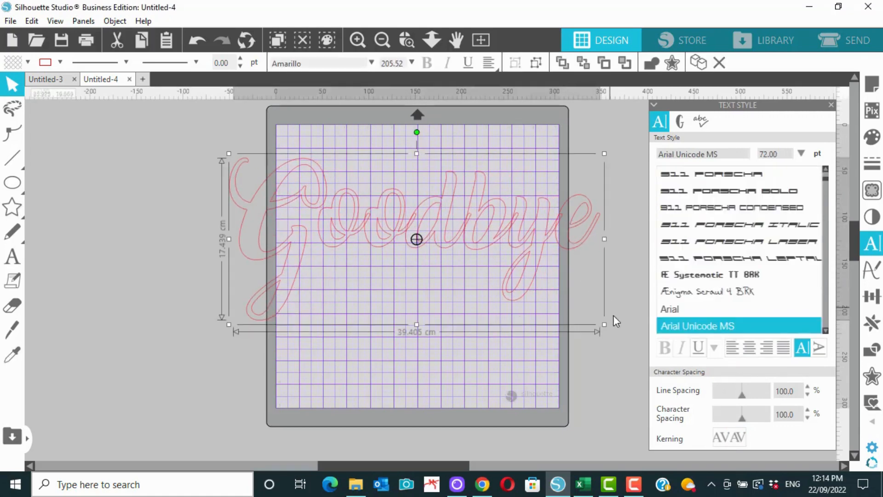
pyautogui.moveTo(602, 326); pyautogui.dragTo(565, 306)
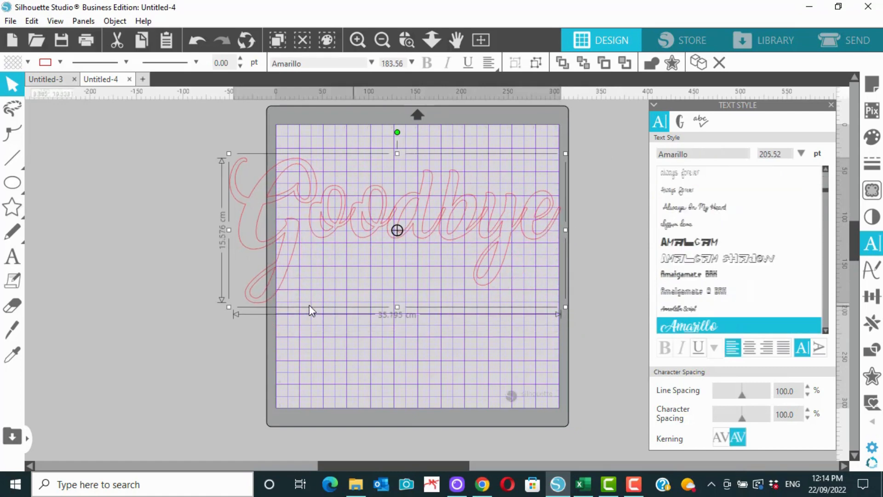
pyautogui.moveTo(228, 307); pyautogui.dragTo(281, 301)
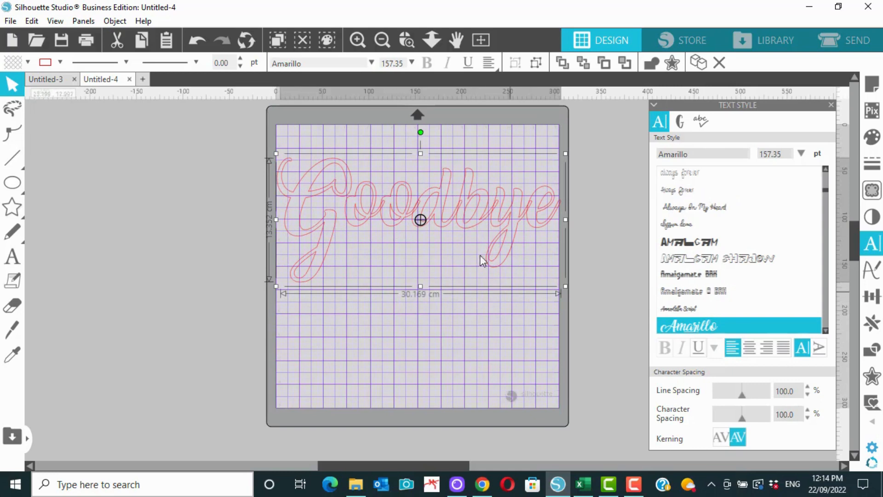
pyautogui.moveTo(501, 239); pyautogui.dragTo(501, 272)
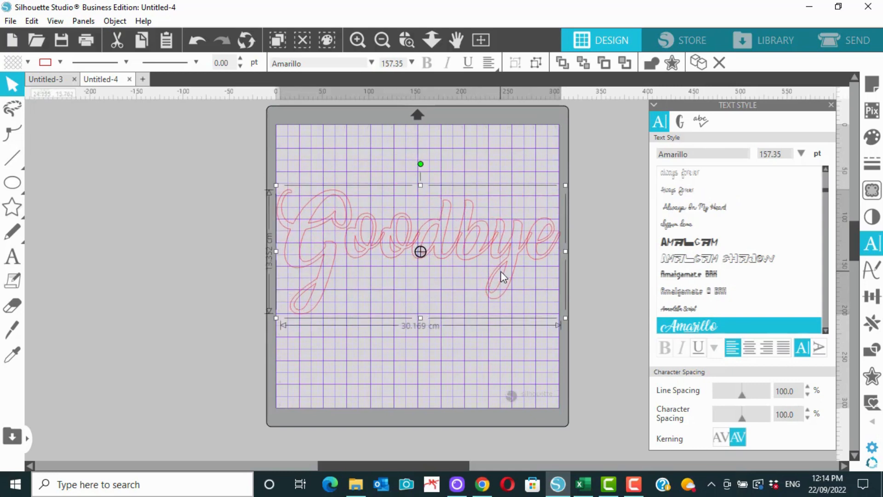
# - Set the cut type of the "Goodbye" text to Cut in the send settings, and return to the design
pyautogui.click(843, 41)
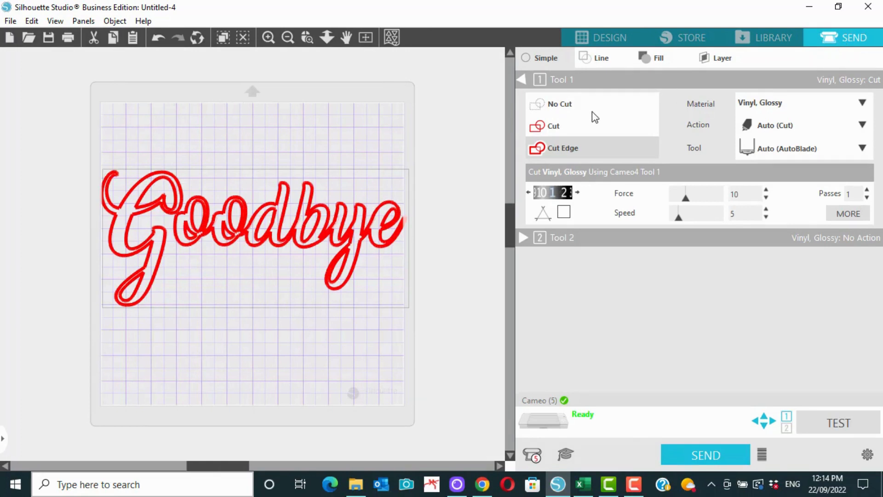
pyautogui.click(574, 126)
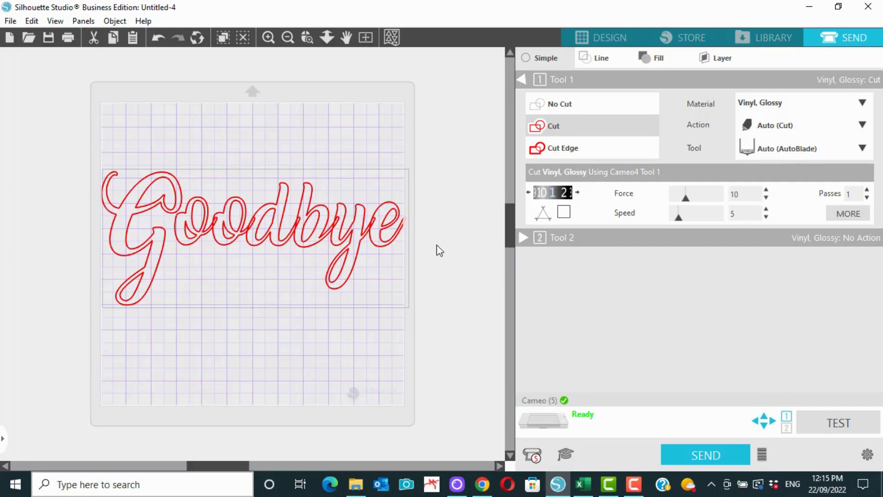
pyautogui.click(607, 40)
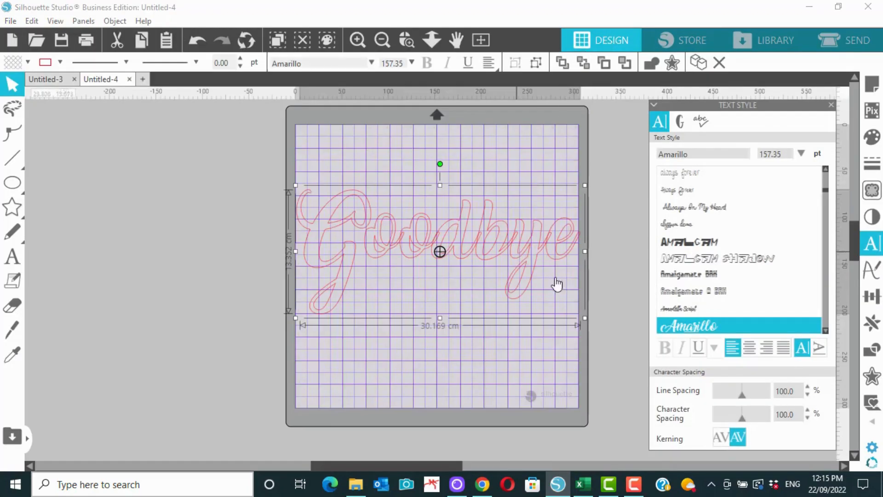
# - Shrink the "Goodbye" text to about 29.4 cm wide and weld its overlapping letters
pyautogui.moveTo(584, 319); pyautogui.dragTo(577, 316)
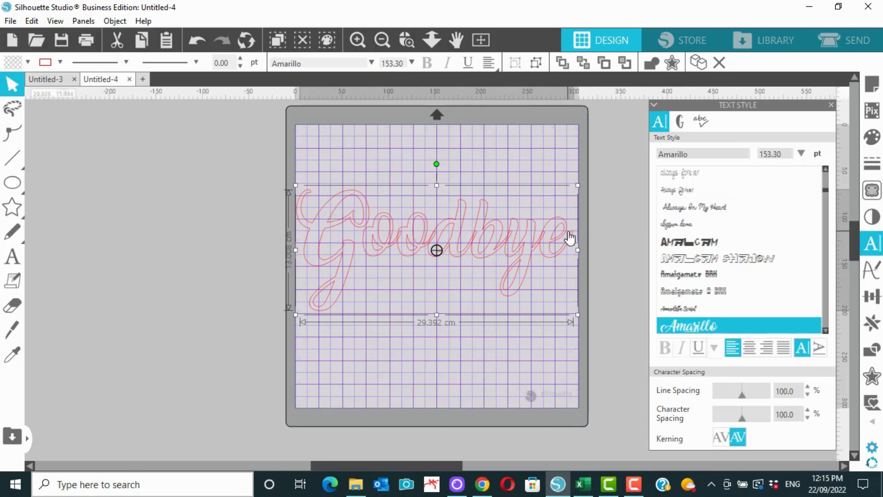
pyautogui.click(651, 66)
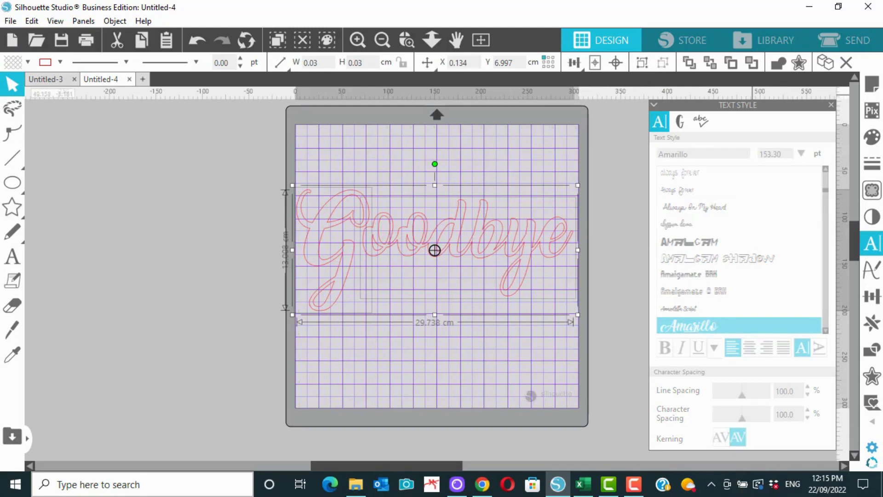
# - Check the cut lines of the welded "Goodbye" text in the send preview, and return to the design
pyautogui.click(865, 44)
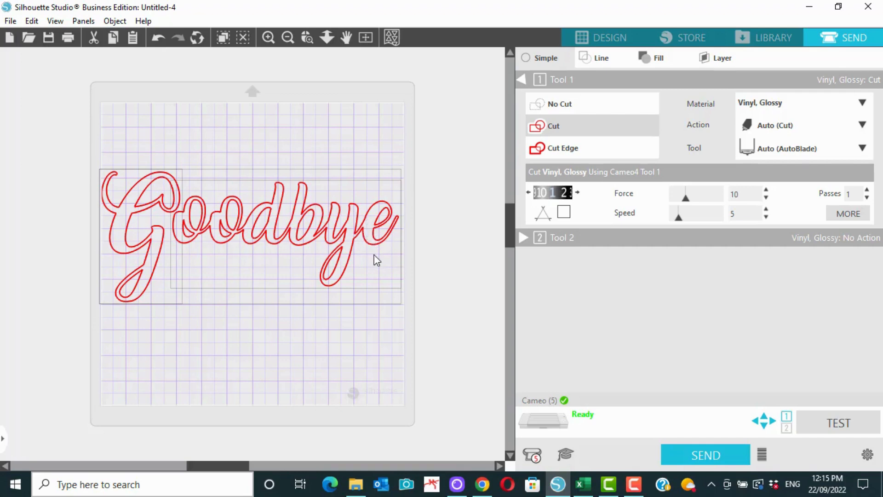
pyautogui.click(565, 46)
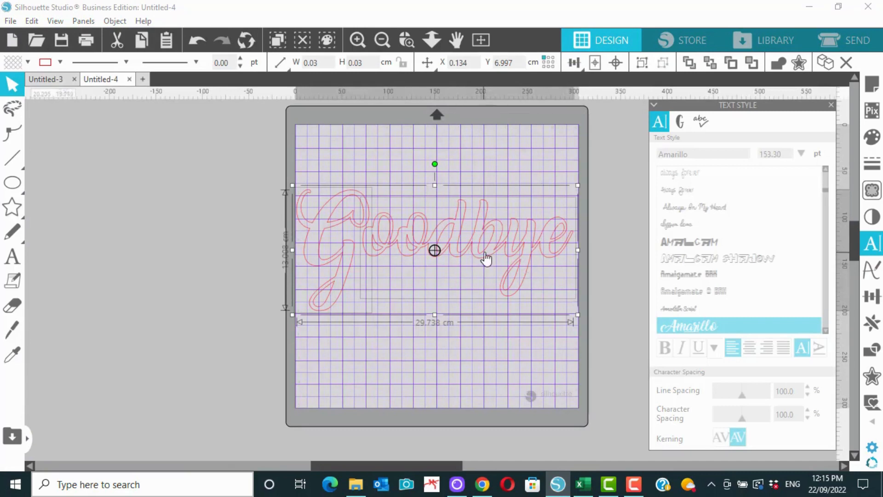
# - Move the welded "oodbye" letters down, apart from the G, and undo the move
pyautogui.click(410, 343)
pyautogui.moveTo(465, 247); pyautogui.dragTo(457, 316)
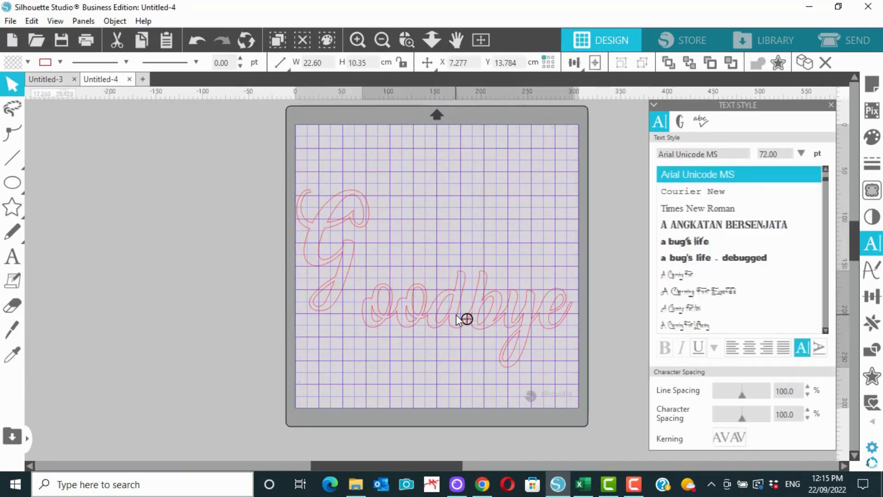
pyautogui.click(435, 286)
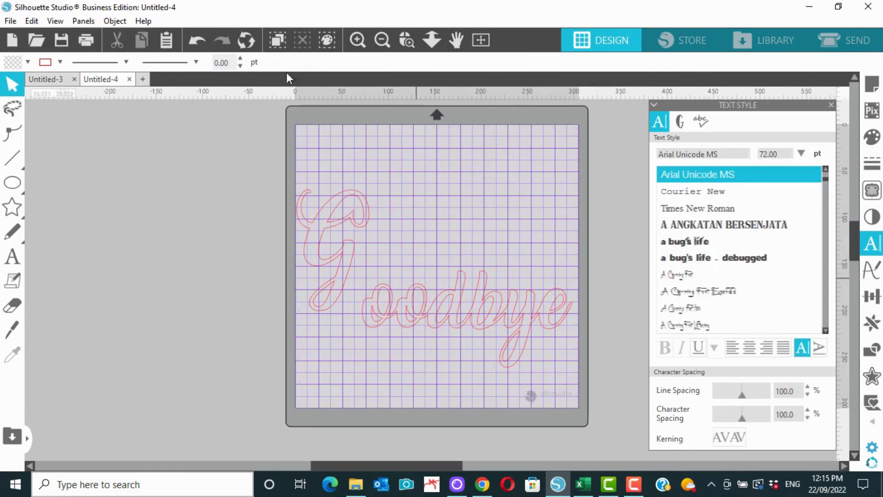
pyautogui.click(198, 41)
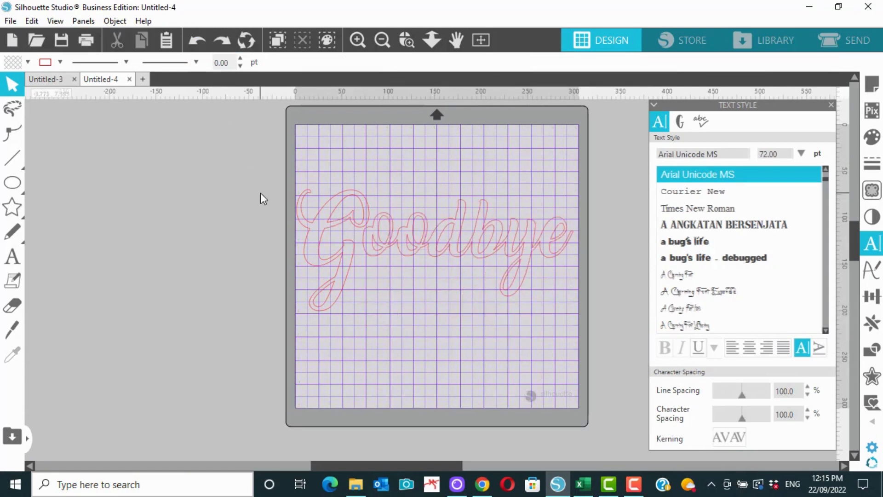
# - Group the G with the "oodbye" letters and move the group off the mat to its right
pyautogui.moveTo(257, 179); pyautogui.dragTo(593, 317)
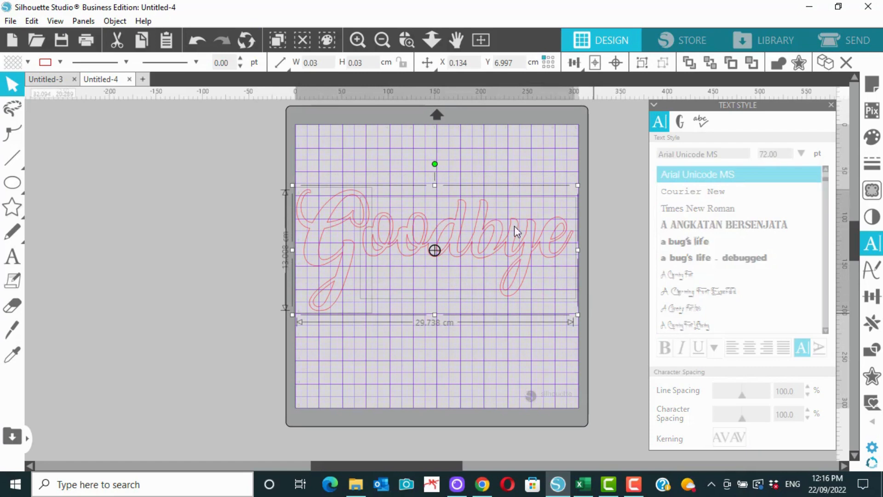
pyautogui.click(114, 21)
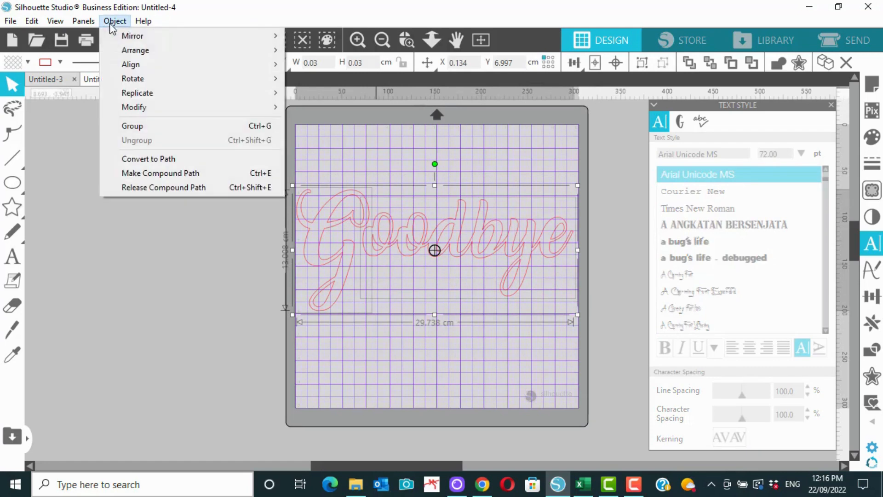
pyautogui.click(130, 126)
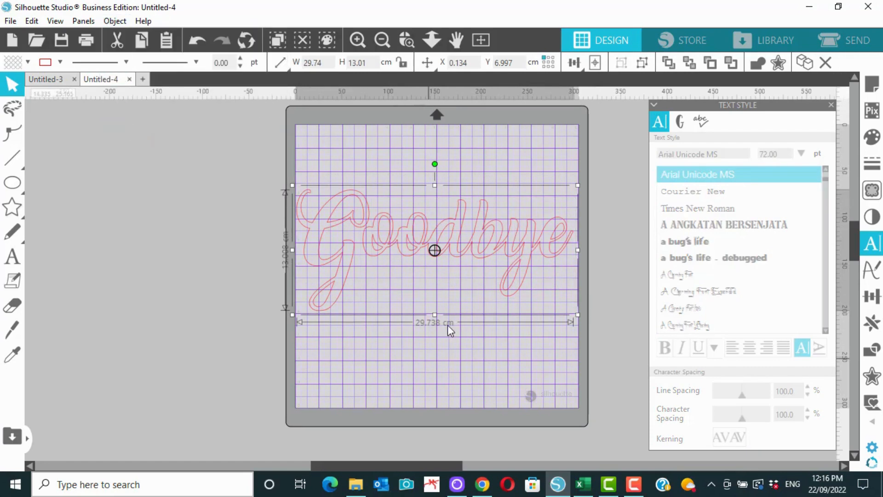
pyautogui.moveTo(480, 247); pyautogui.dragTo(840, 212)
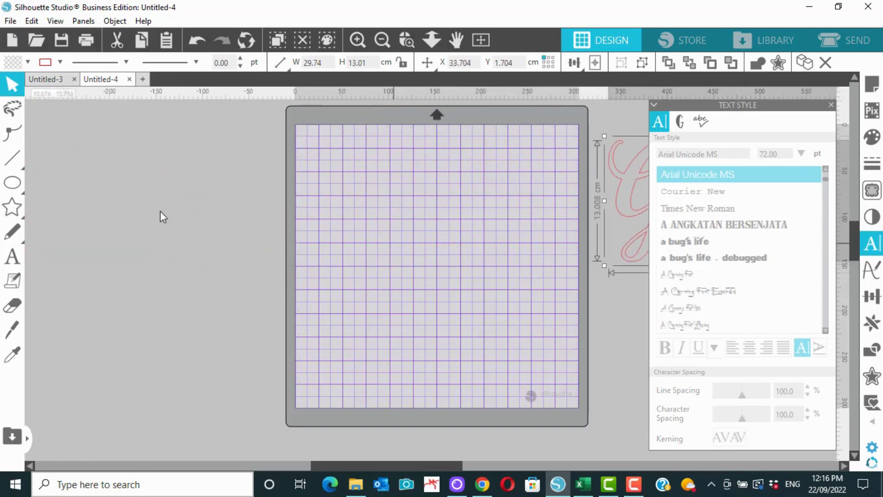
# - Draw a rectangle about 11.8 cm wide and 11.1 cm high on the left half of the mat
pyautogui.click(17, 216)
pyautogui.click(13, 182)
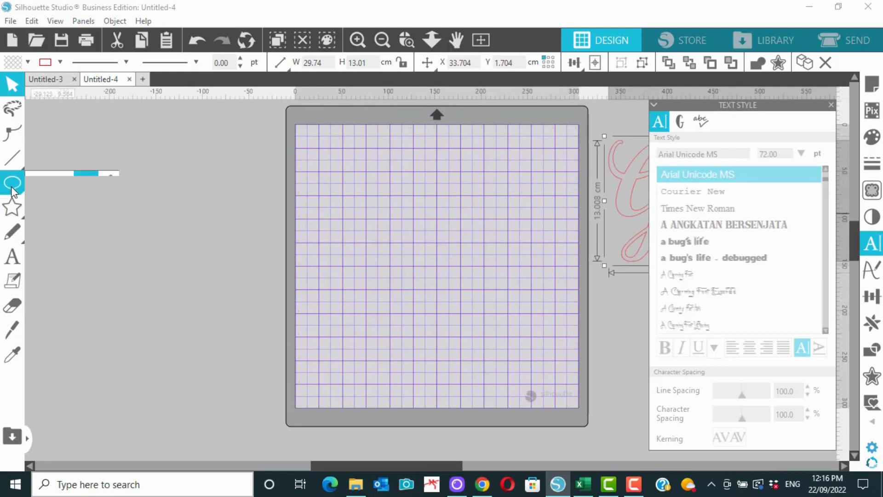
pyautogui.click(36, 182)
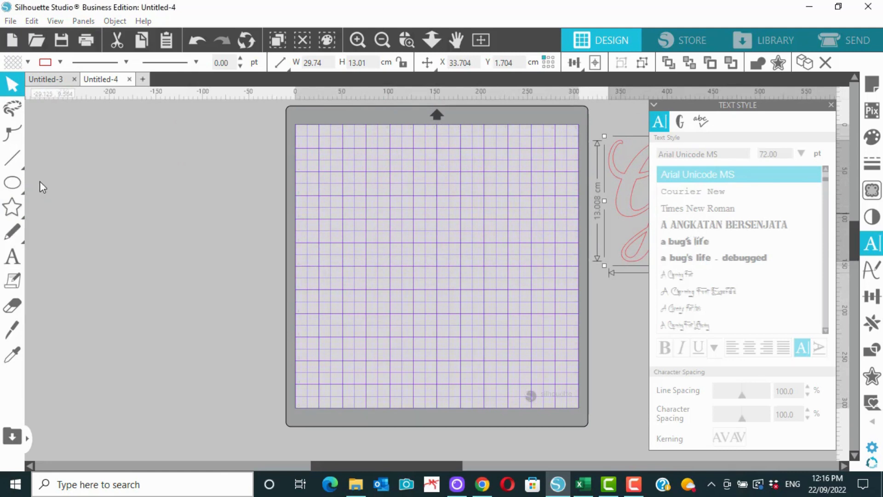
pyautogui.moveTo(334, 182); pyautogui.dragTo(445, 288)
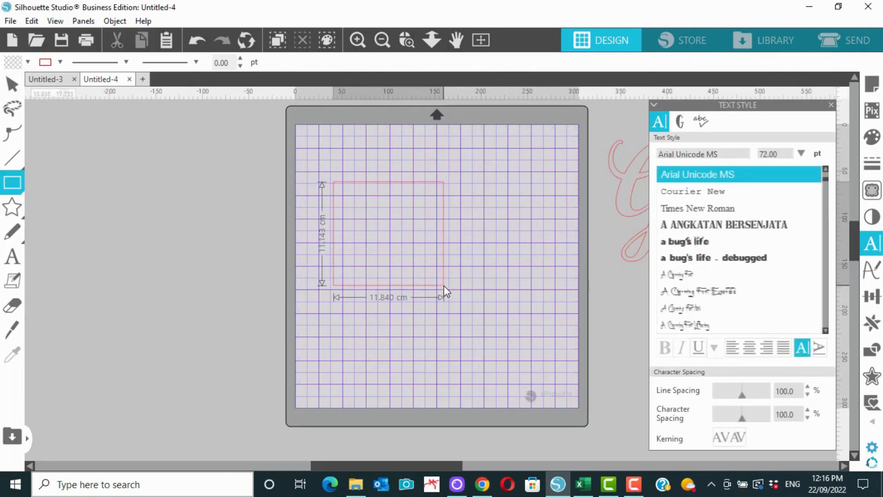
# - Draw a five-pointed star about 10.3 cm wide across the rectangle's right edge
pyautogui.click(4, 207)
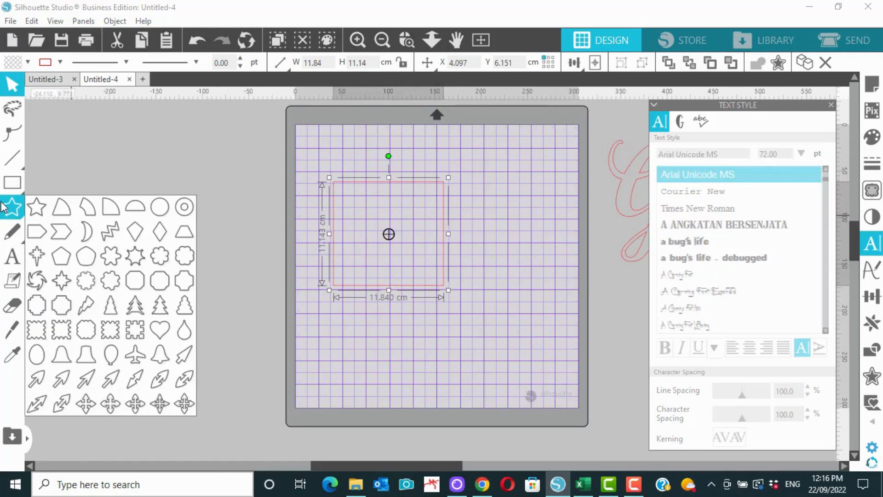
pyautogui.click(36, 207)
pyautogui.moveTo(466, 264); pyautogui.dragTo(481, 241)
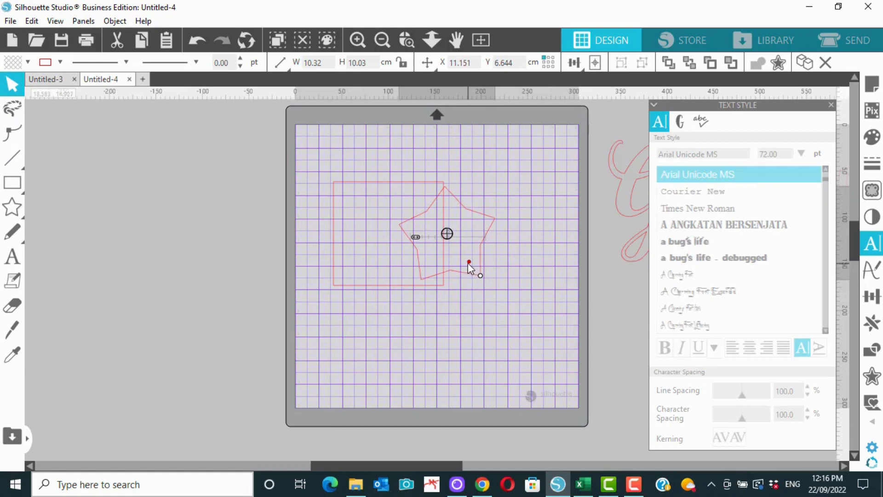
# - Pull the star's inner corners inward to sharpen its points, and rotate the star slightly clockwise
pyautogui.moveTo(469, 262); pyautogui.dragTo(456, 253)
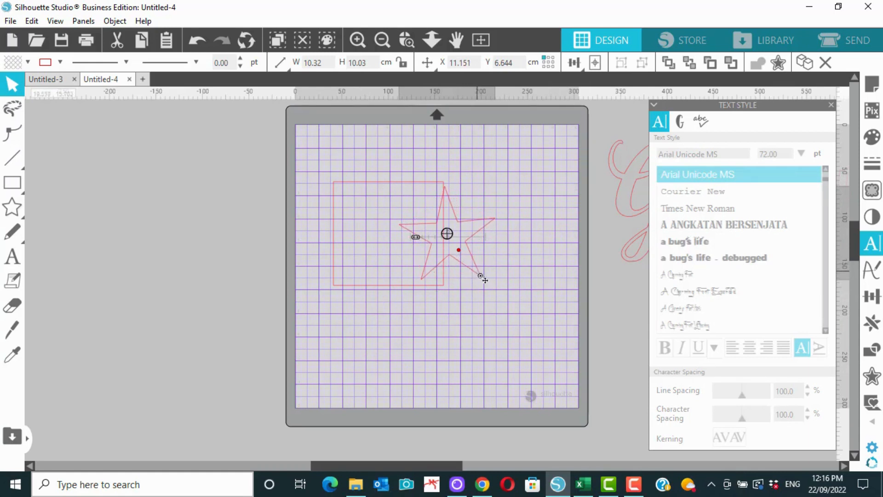
pyautogui.moveTo(484, 280)
pyautogui.mouseDown()
pyautogui.moveTo(473, 271)
pyautogui.moveTo(483, 278)
pyautogui.moveTo(472, 280)
pyautogui.mouseUp()
pyautogui.moveTo(465, 271); pyautogui.dragTo(459, 275)
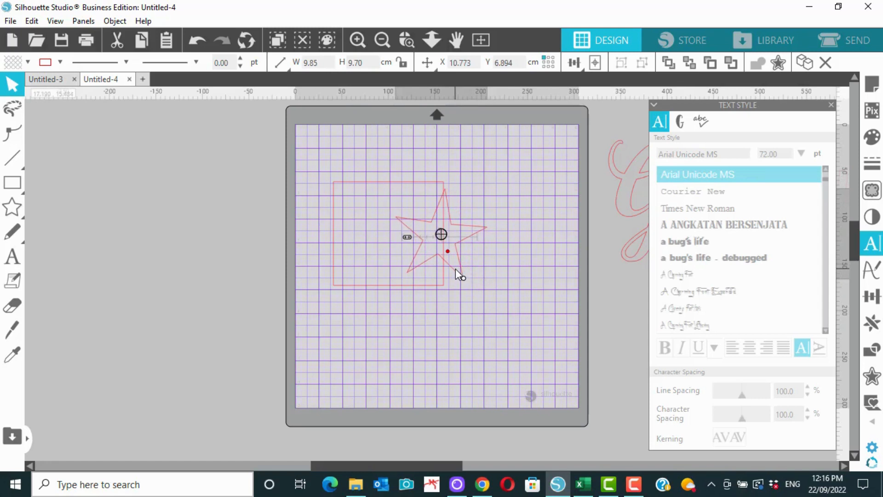
# - Draw a pie wedge with a radius of about 9.4 cm and a 64° angle, and move it over the rectangle's lower-left corner
pyautogui.click(54, 214)
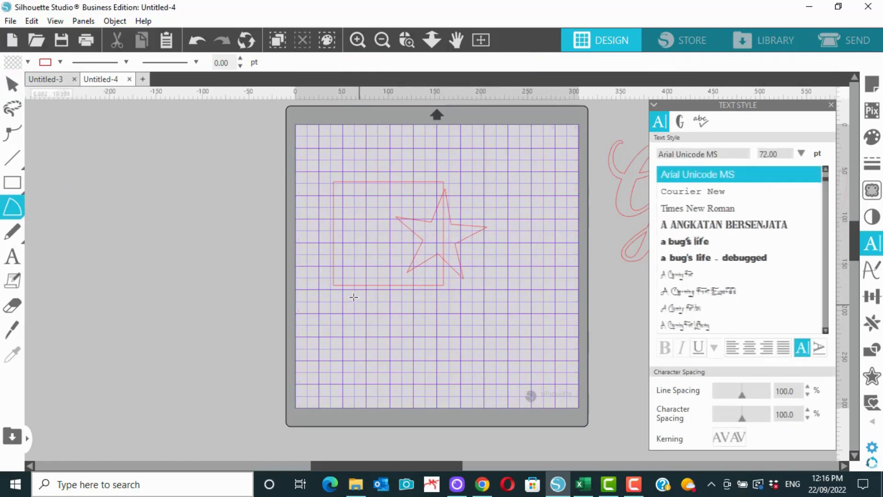
pyautogui.click(321, 275)
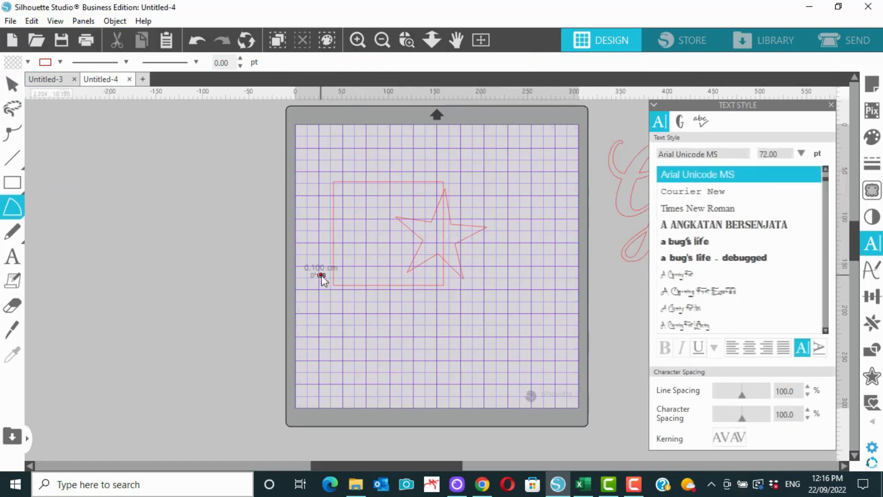
pyautogui.click(403, 303)
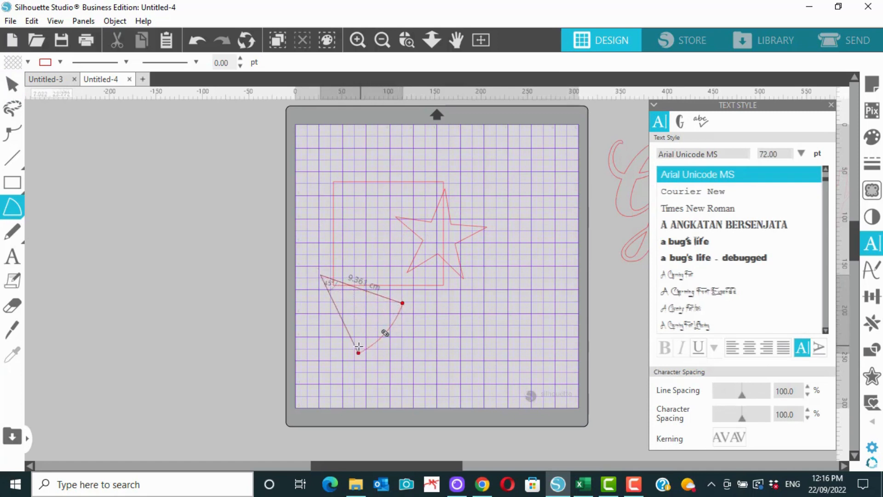
pyautogui.click(332, 357)
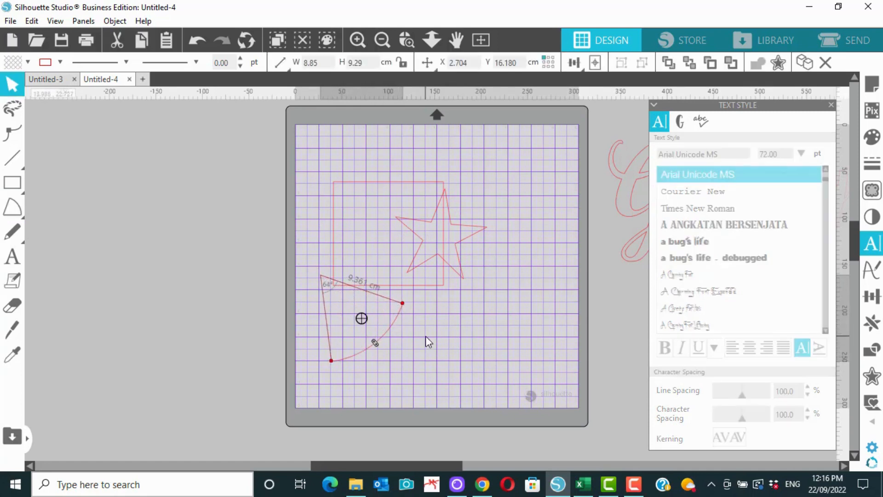
pyautogui.click(426, 332)
pyautogui.moveTo(367, 299); pyautogui.dragTo(377, 278)
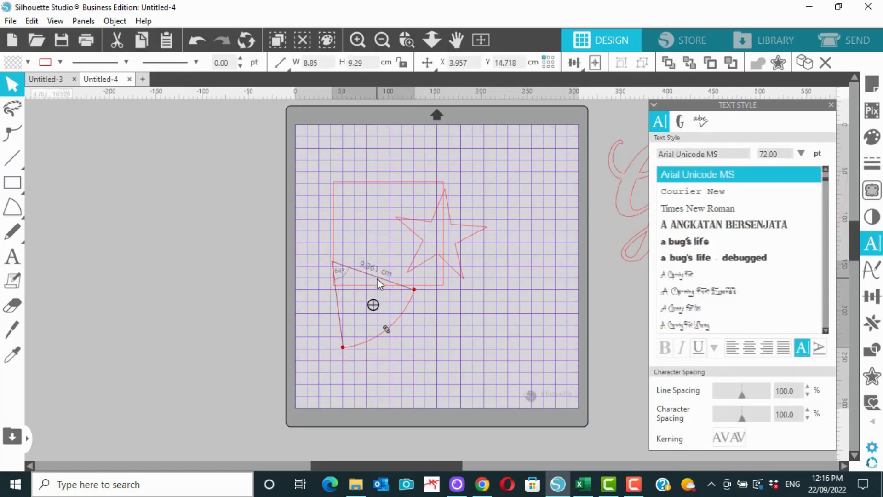
pyautogui.click(495, 372)
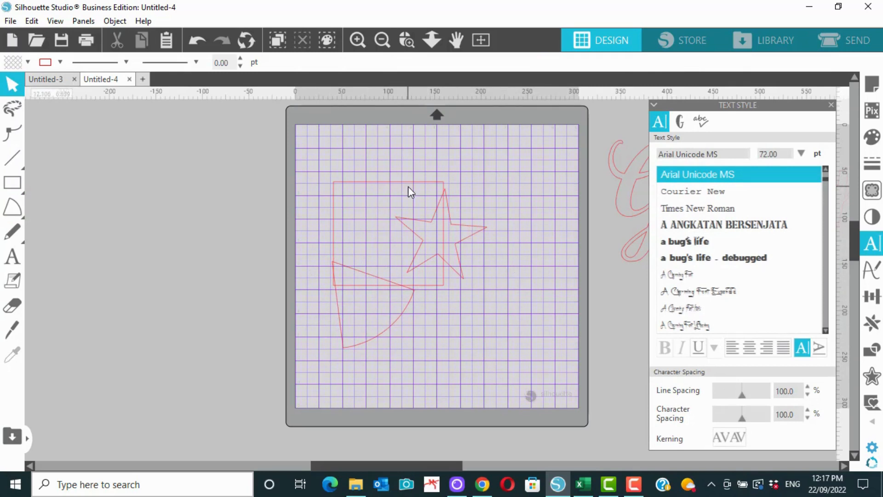
# - Move the rectangle, star and wedge together toward the middle of the mat, and check their overlapping cut lines in the send preview
pyautogui.moveTo(317, 171); pyautogui.dragTo(451, 325)
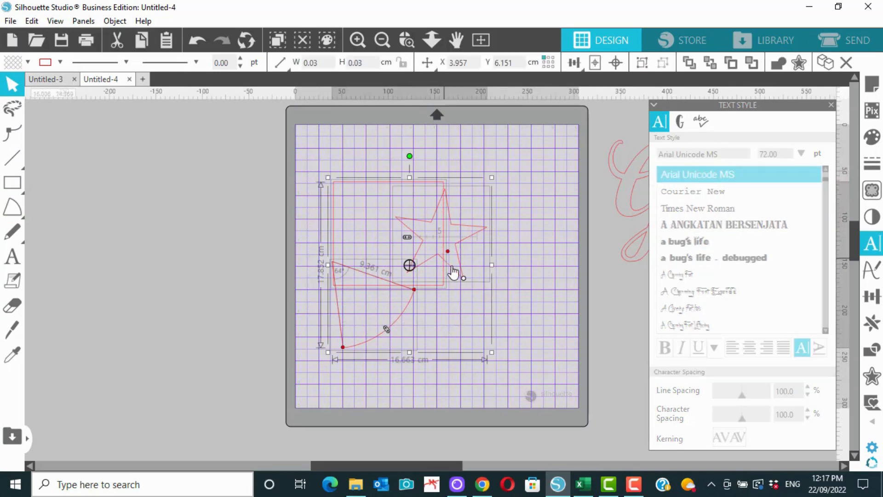
pyautogui.moveTo(456, 270); pyautogui.dragTo(495, 268)
pyautogui.click(340, 216)
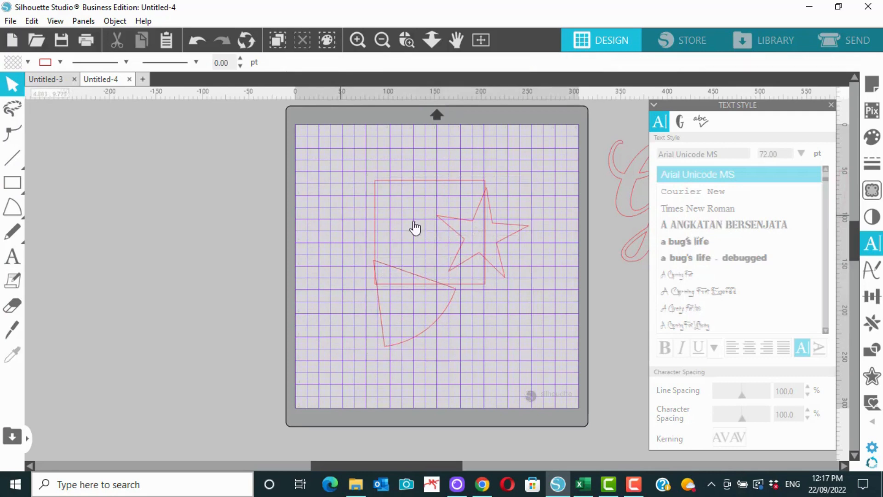
pyautogui.click(856, 37)
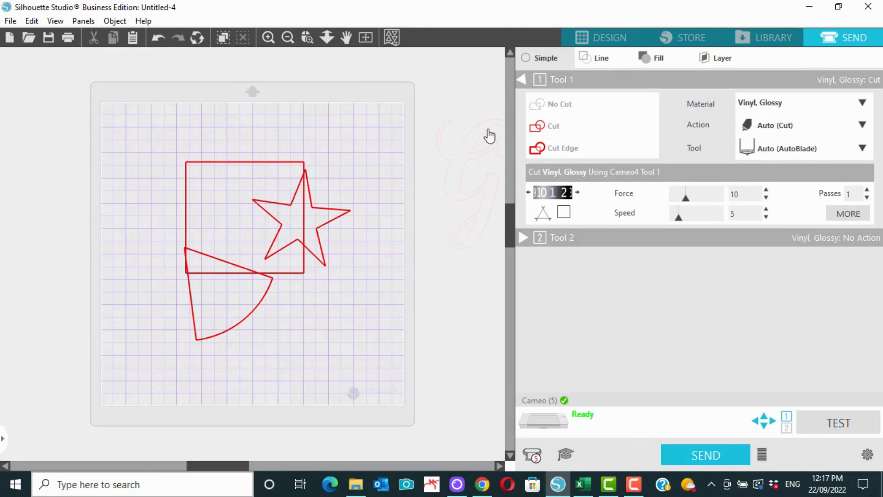
pyautogui.click(610, 38)
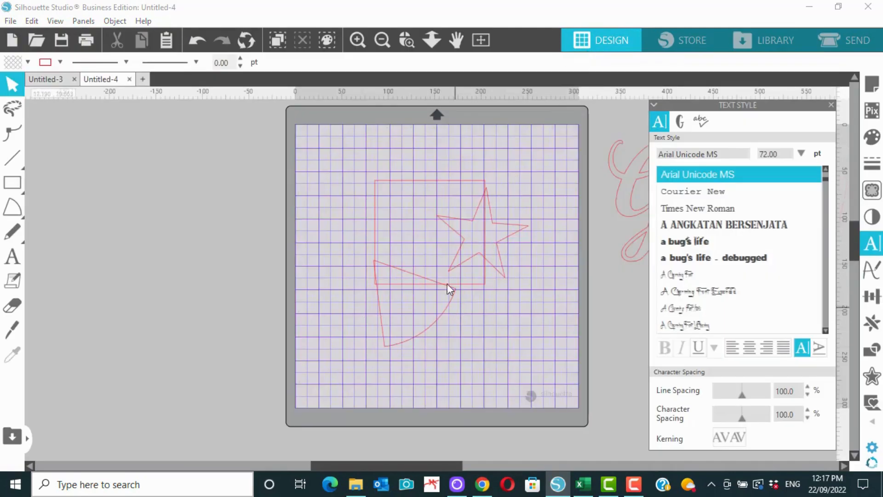
# - Weld the rectangle, star and wedge into one shape, and check its cut lines in the send preview
pyautogui.hotkey('ctrl', 'a')
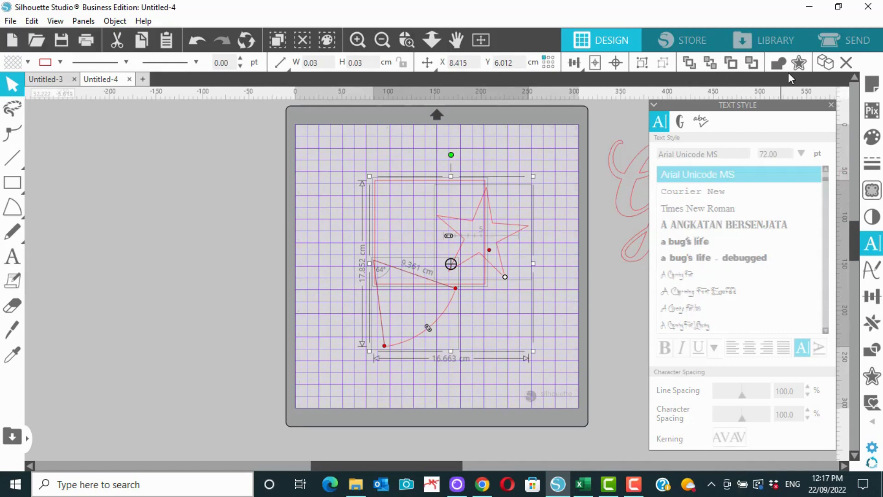
pyautogui.click(778, 63)
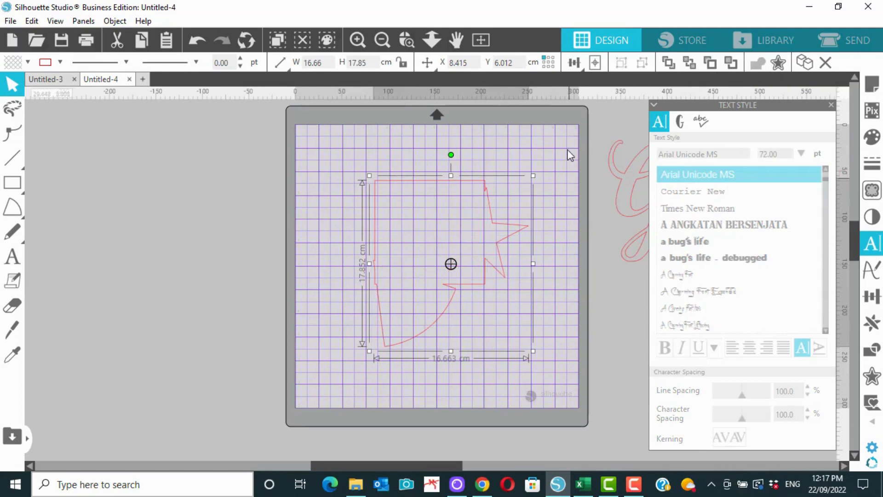
pyautogui.click(849, 36)
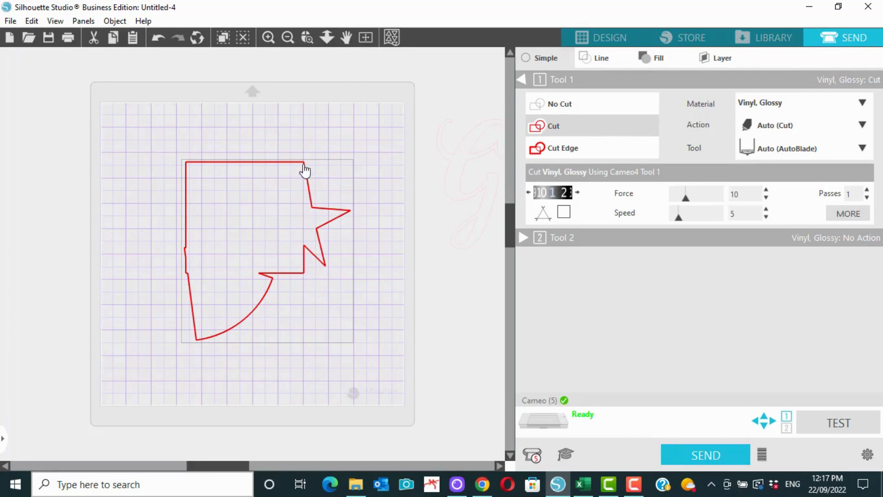
pyautogui.click(592, 42)
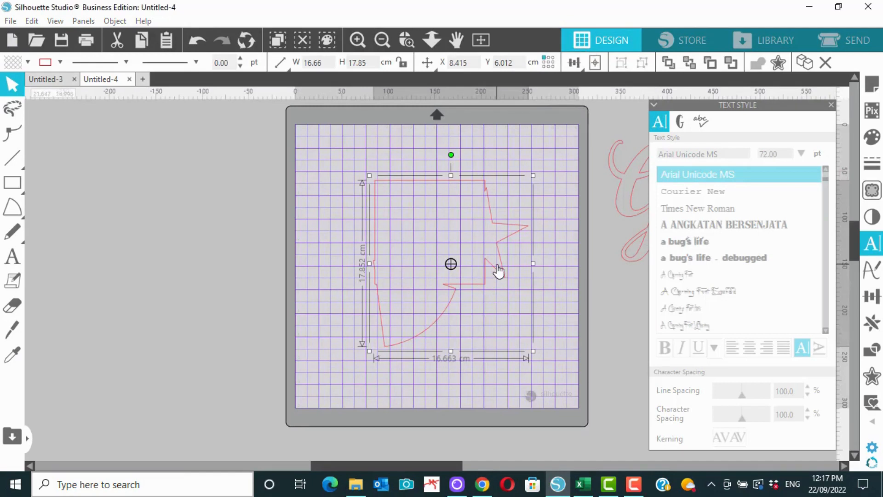
# - Move the "Goodbye" group back onto the upper part of the mat, and place the welded shape below it
pyautogui.moveTo(498, 269); pyautogui.dragTo(234, 227)
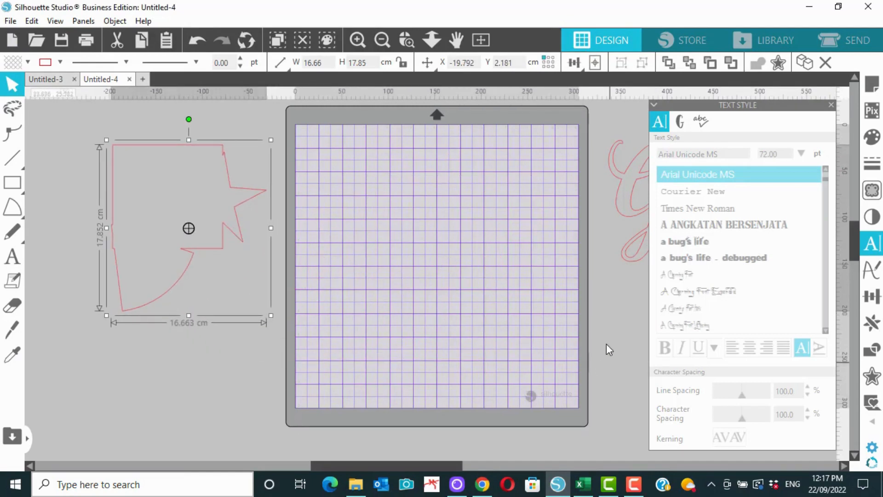
pyautogui.moveTo(621, 221); pyautogui.dragTo(311, 204)
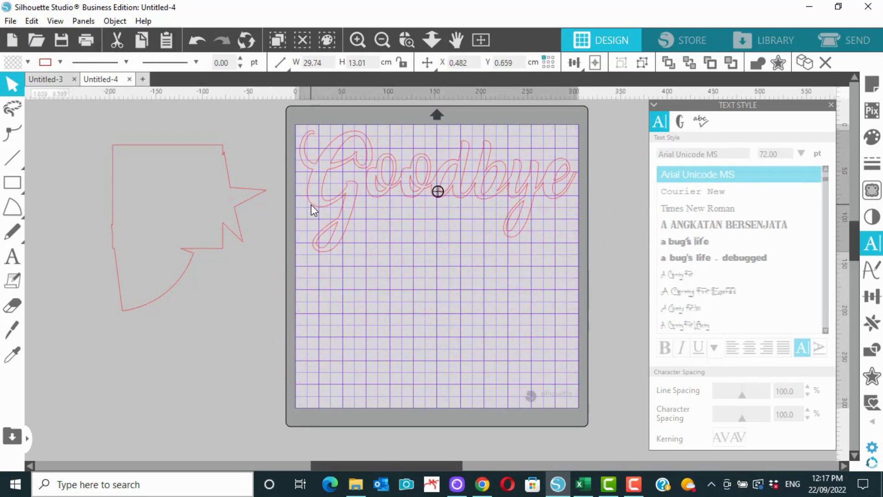
pyautogui.click(232, 214)
pyautogui.moveTo(240, 221); pyautogui.dragTo(491, 298)
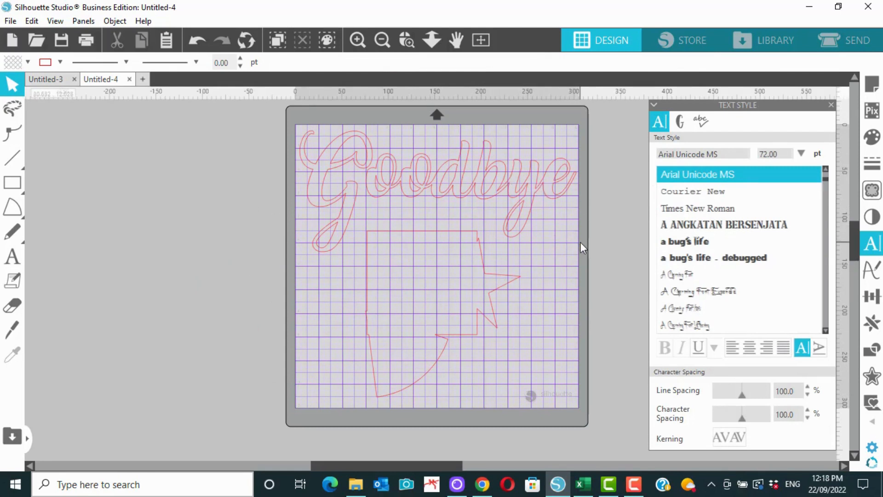
pyautogui.click(565, 203)
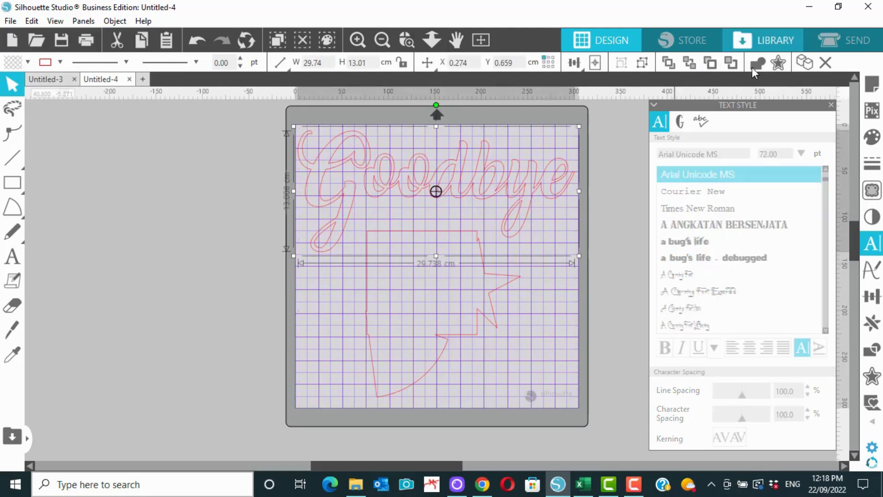